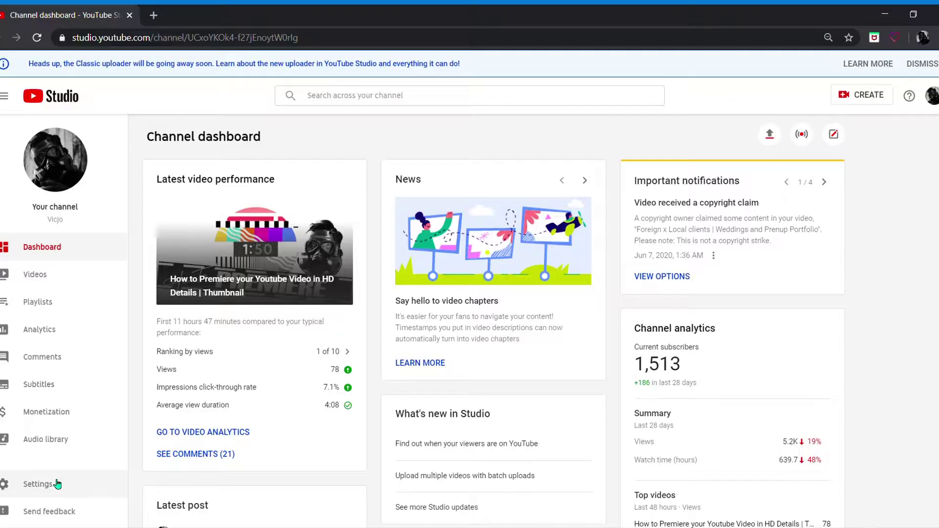
- Open the channel settings and review the currency choices for the default units
click(101, 447)
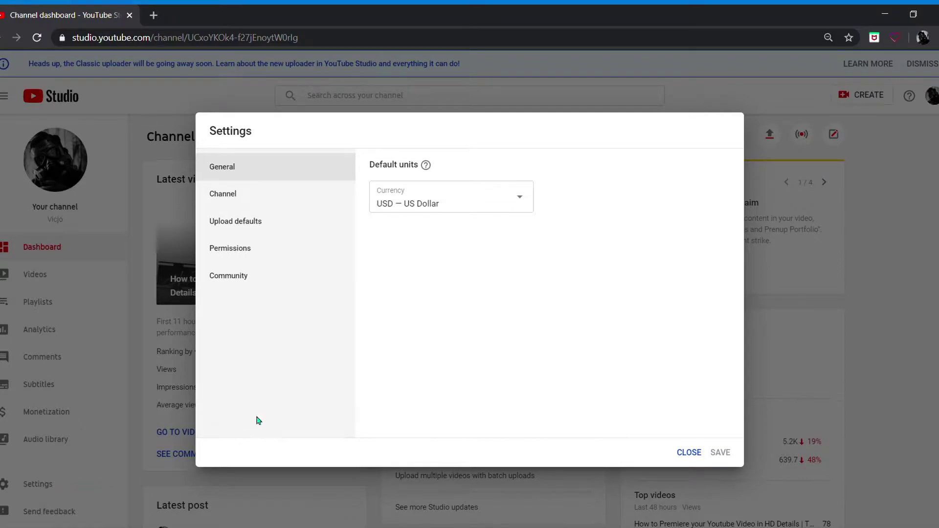
click(523, 196)
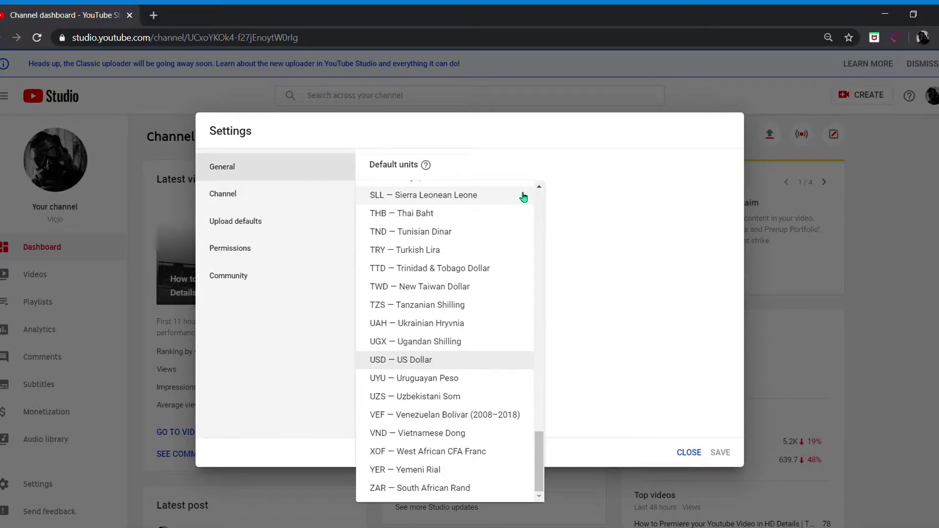
click(594, 189)
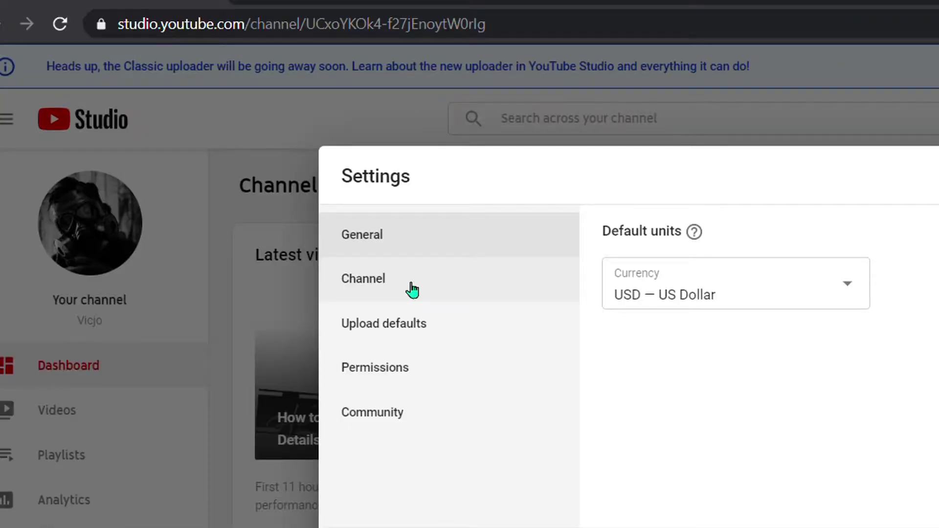
- Open the channel's basic info and view the Google account page for editing the channel name, returning to the settings
click(412, 290)
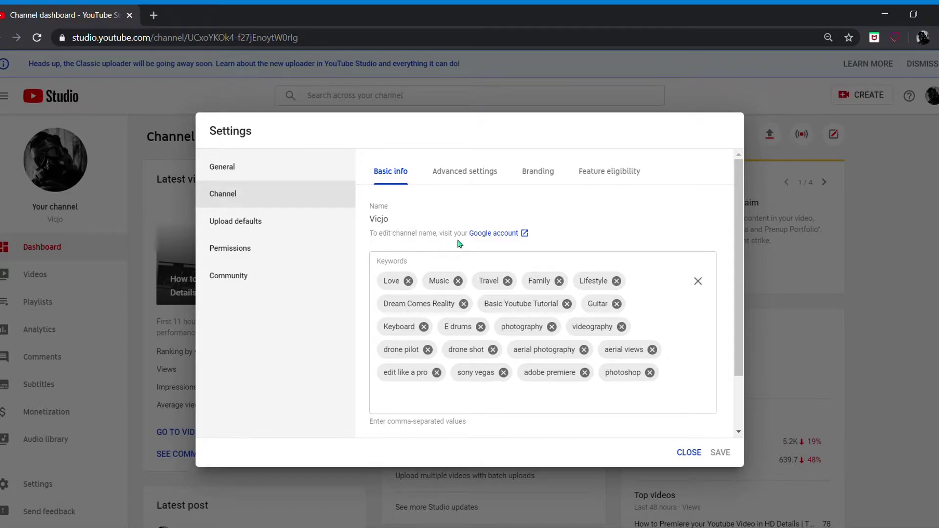
click(506, 238)
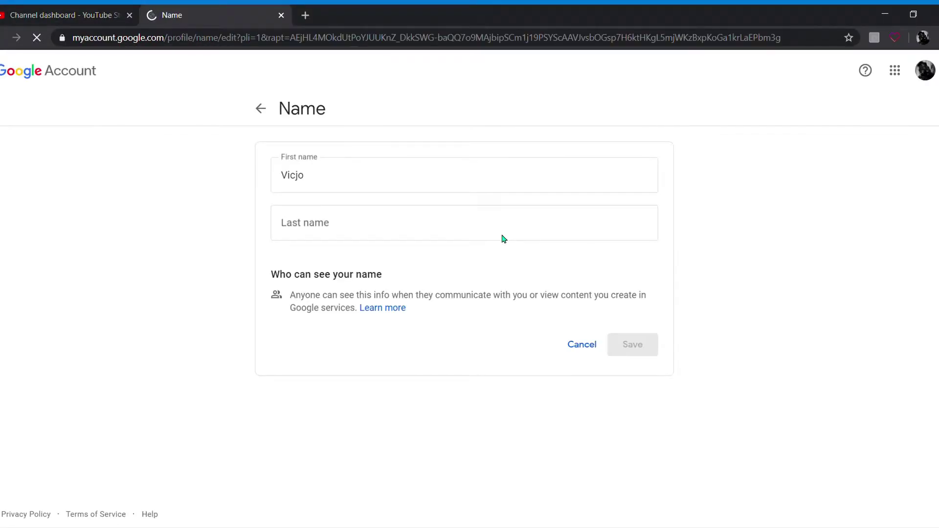
click(262, 165)
click(317, 191)
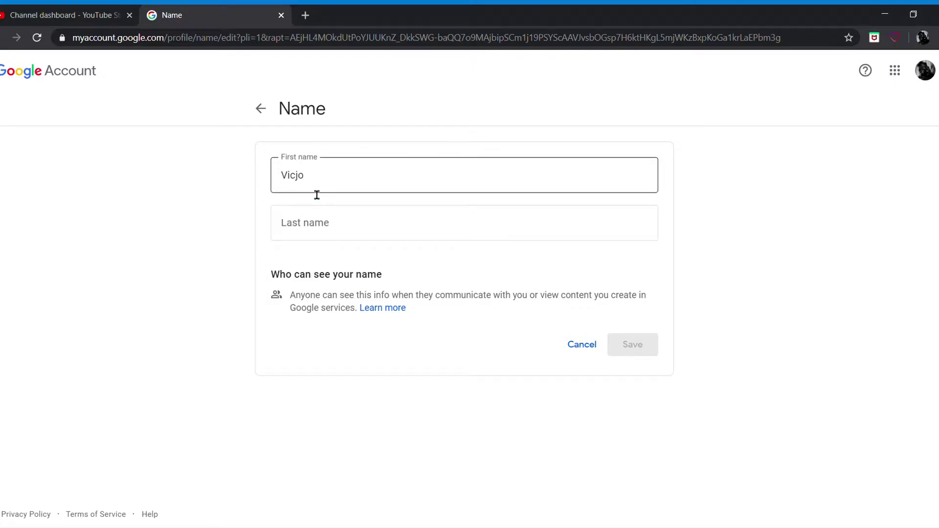
click(298, 229)
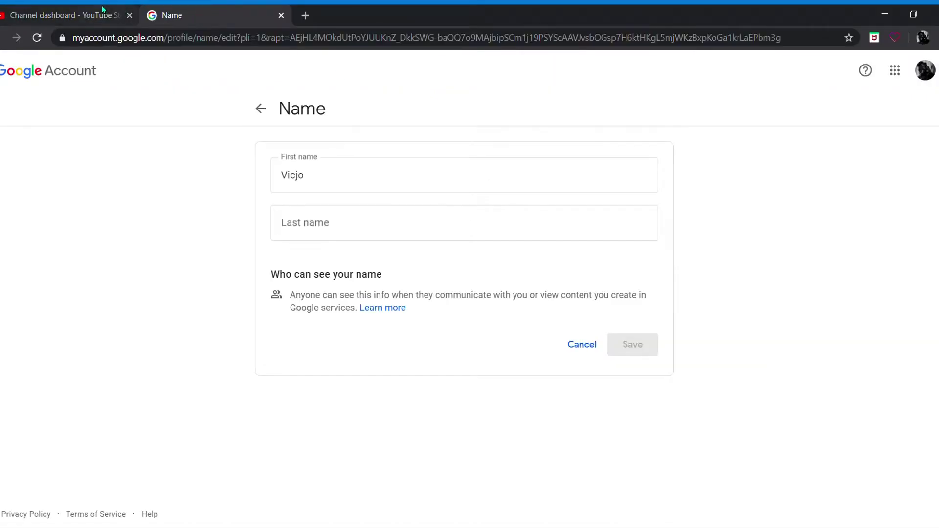
click(282, 16)
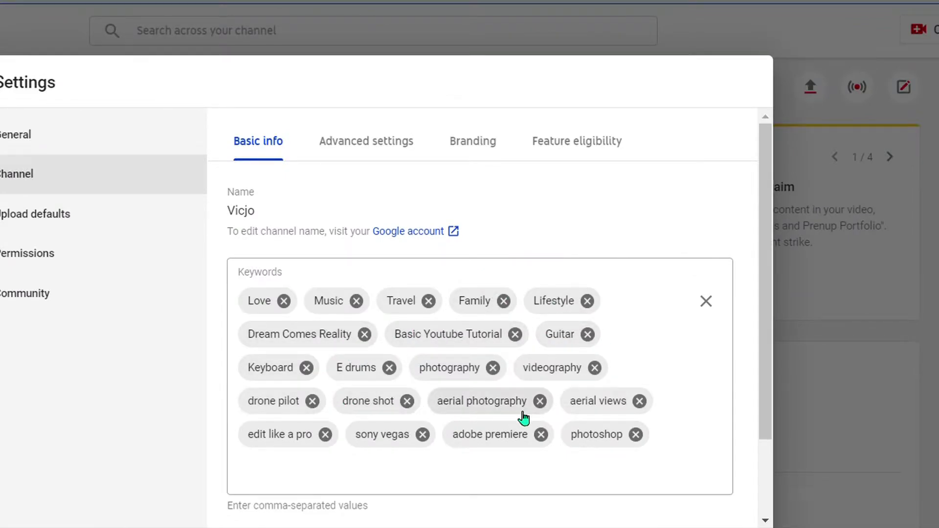
- Review the channel keywords and country, and view the channel customization page before returning to the settings
scroll(610, 418, down, 2)
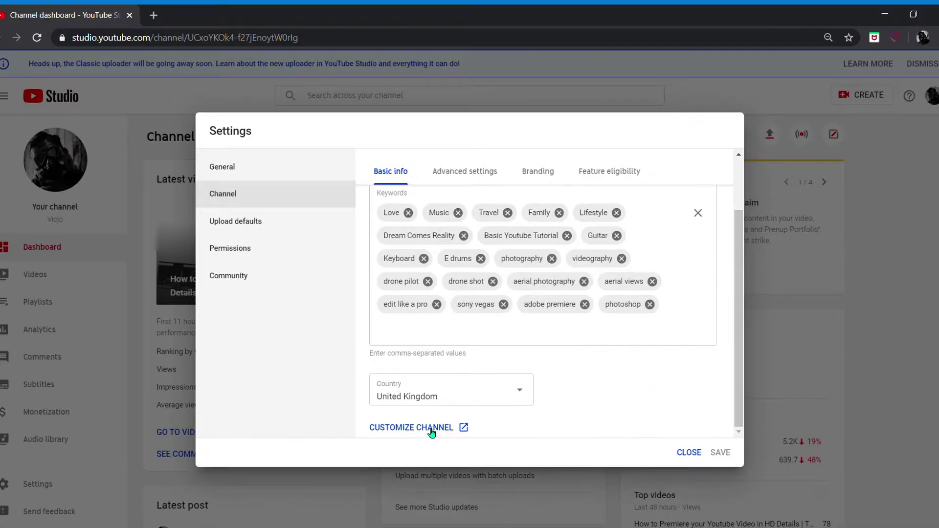
click(596, 398)
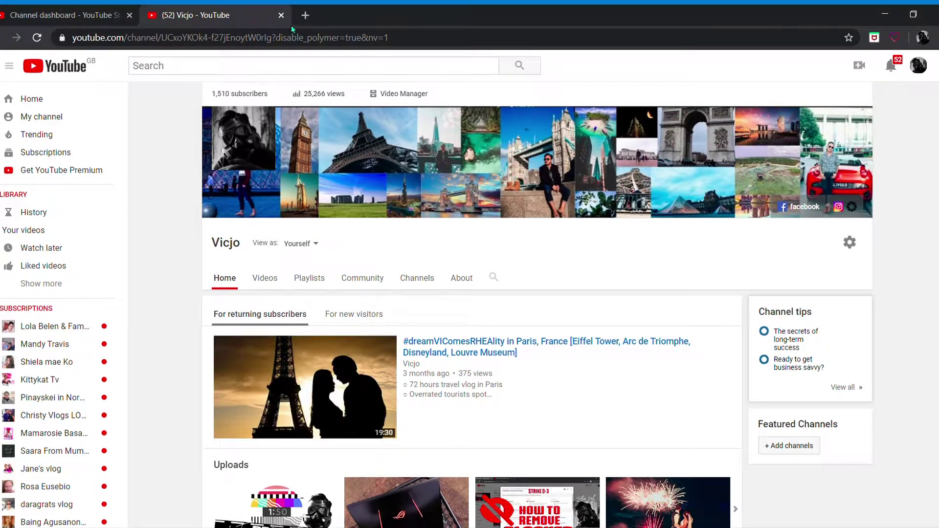
click(282, 15)
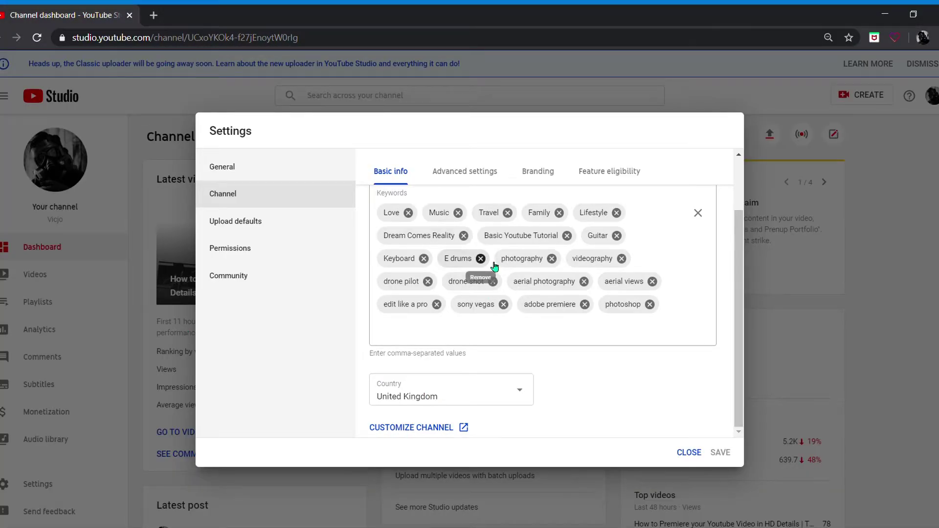
- Review the advanced channel settings for the made-for-kids audience, subscriber count display and interest-based ads
click(464, 172)
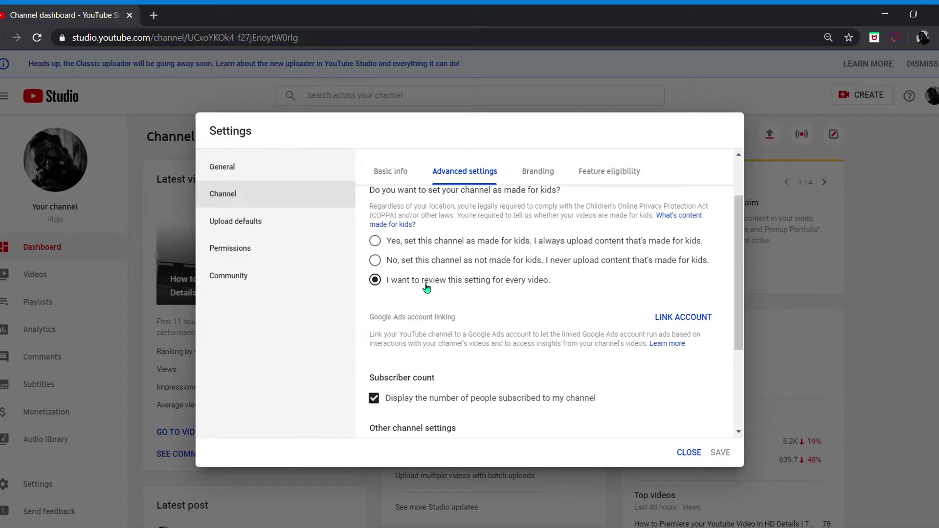
scroll(427, 288, down, 3)
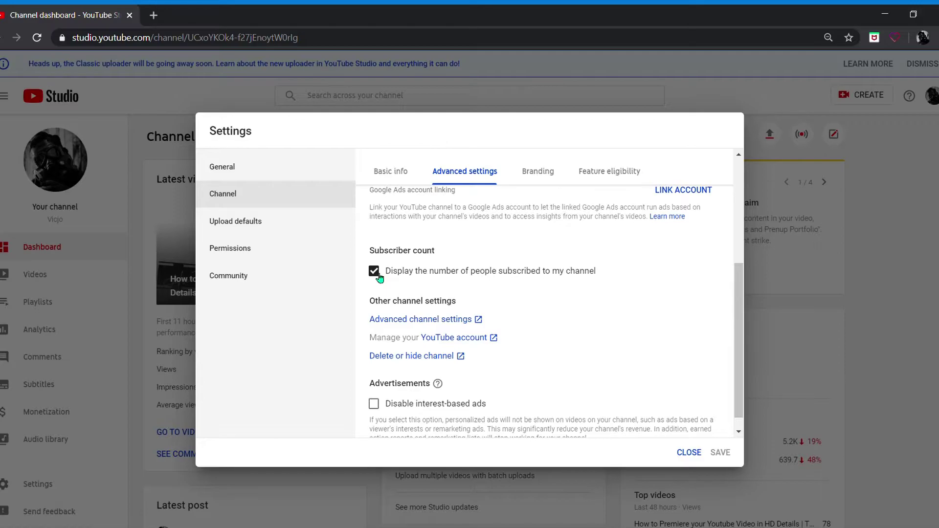
click(374, 272)
click(377, 273)
scroll(424, 301, down, 1)
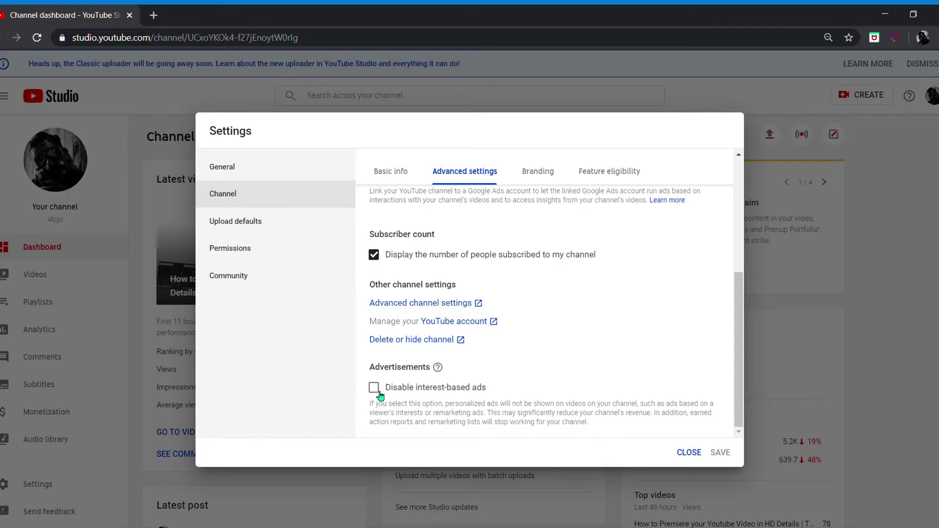
- Check the channel's feature eligibility and open the branding settings for the video watermark
click(608, 172)
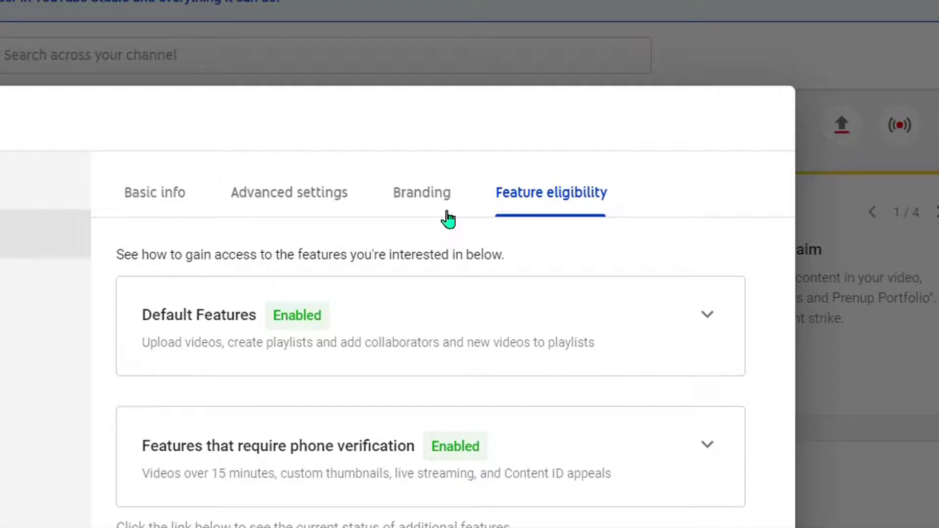
click(539, 183)
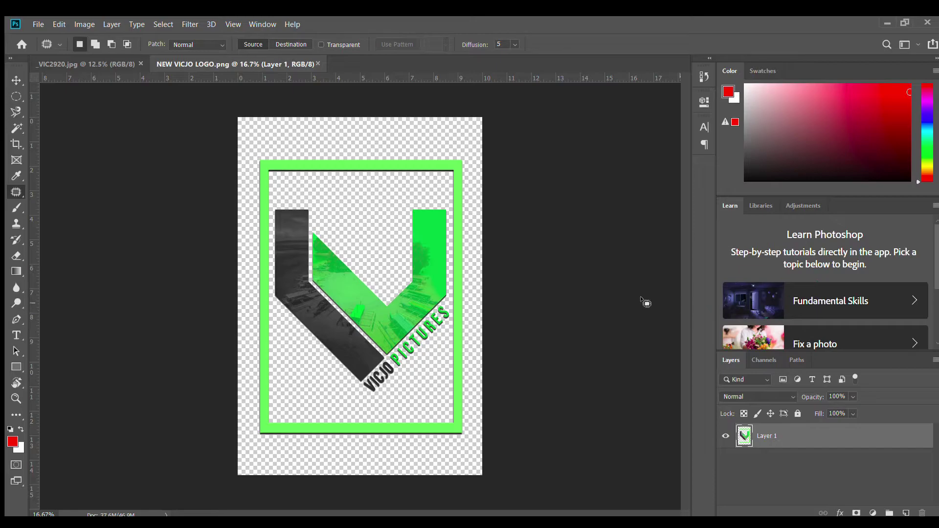
- In Photoshop, crop NEW VICJO LOGO.png to a 150 by 150 square ratio, widening the crop to include the whole green frame
key(c)
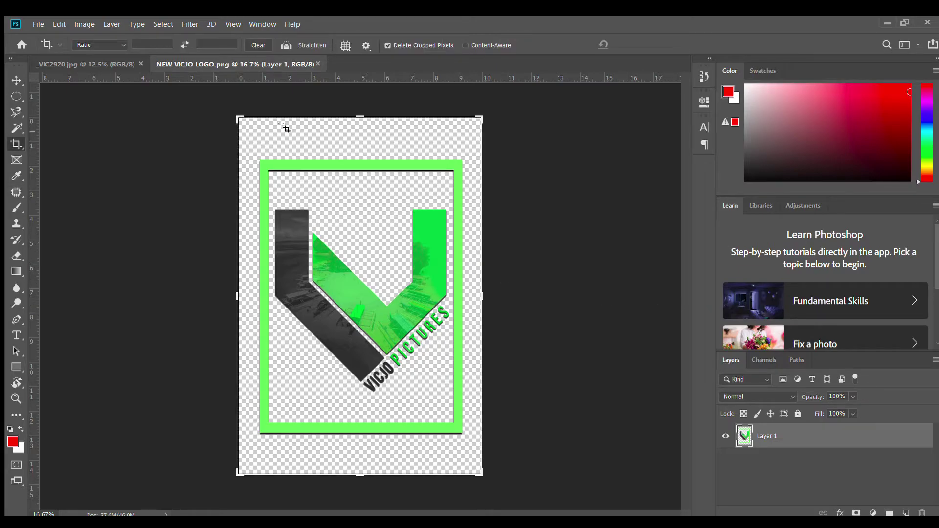
click(161, 45)
text(150 px)
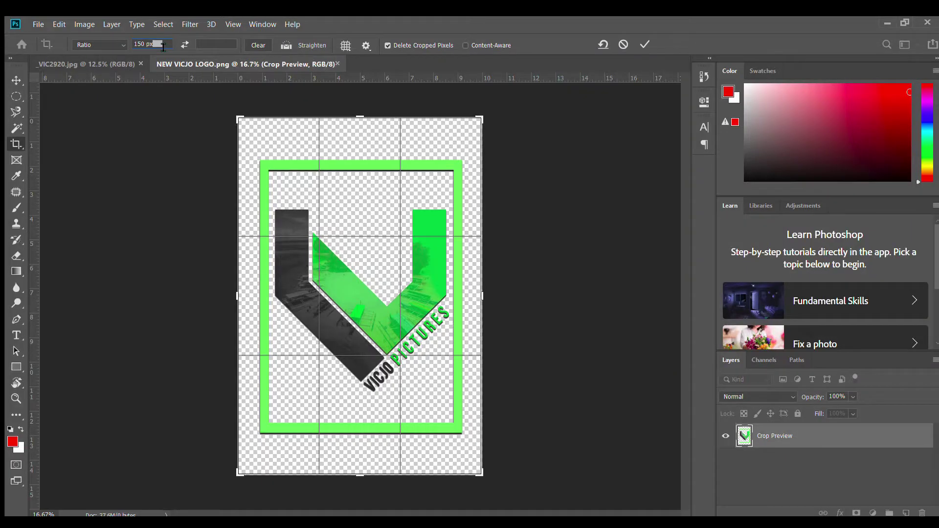
key(Tab)
text(150)
key(Return)
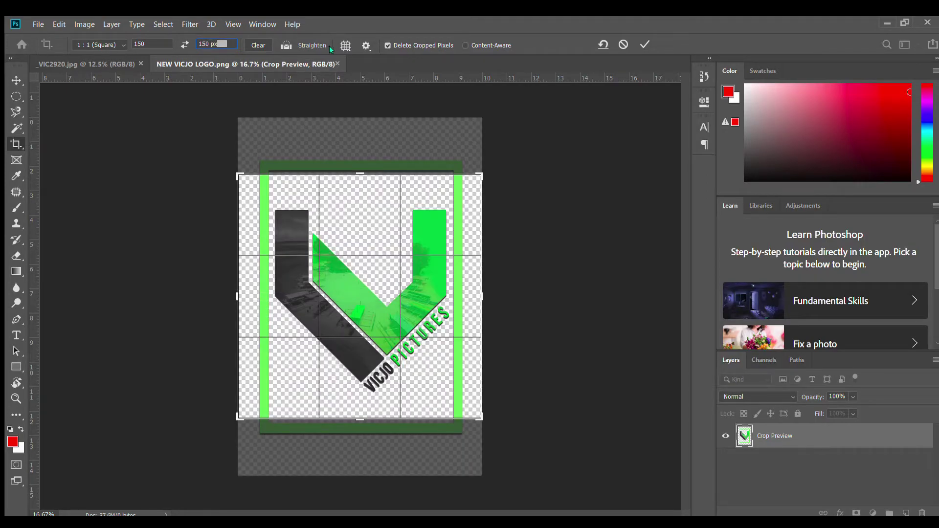
drag(482, 296, 513, 299)
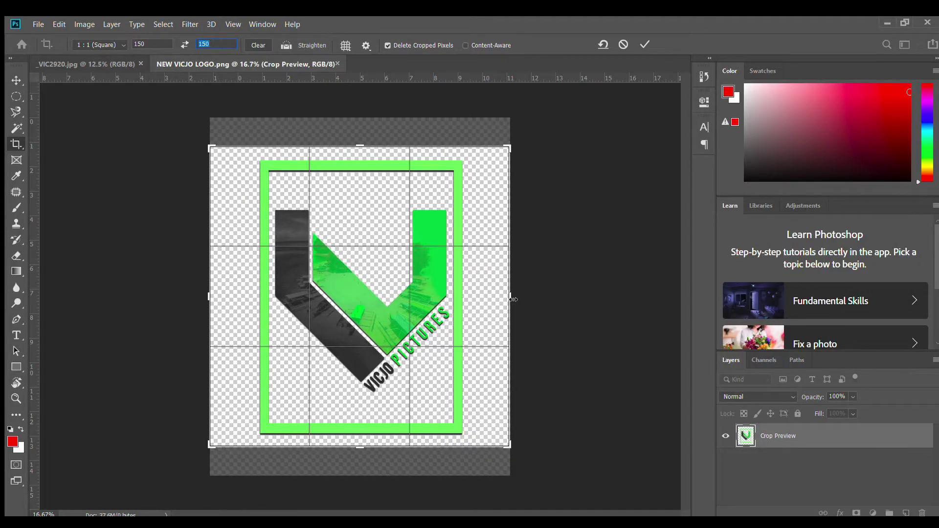
key(Return)
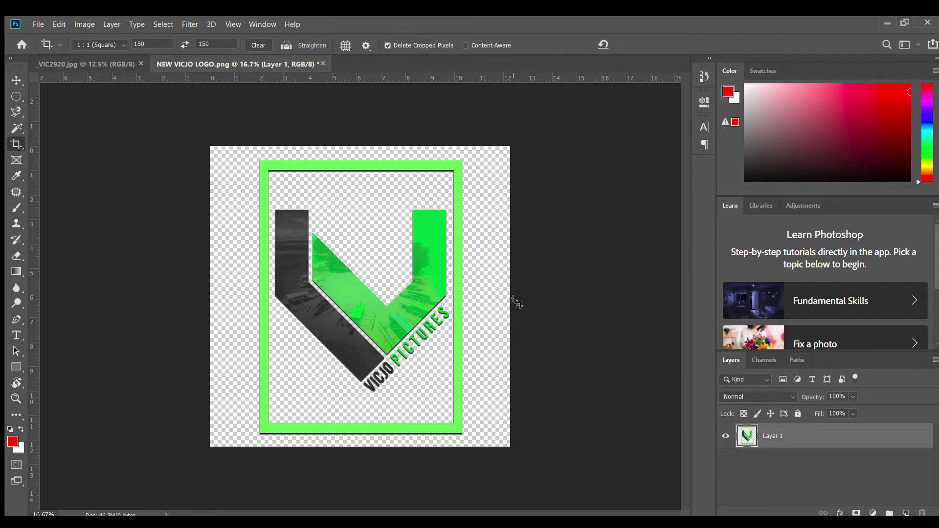
- Crop the portrait photo _VIC2920.jpg to a 150 by 150 square ratio around the gas-masked head
click(109, 63)
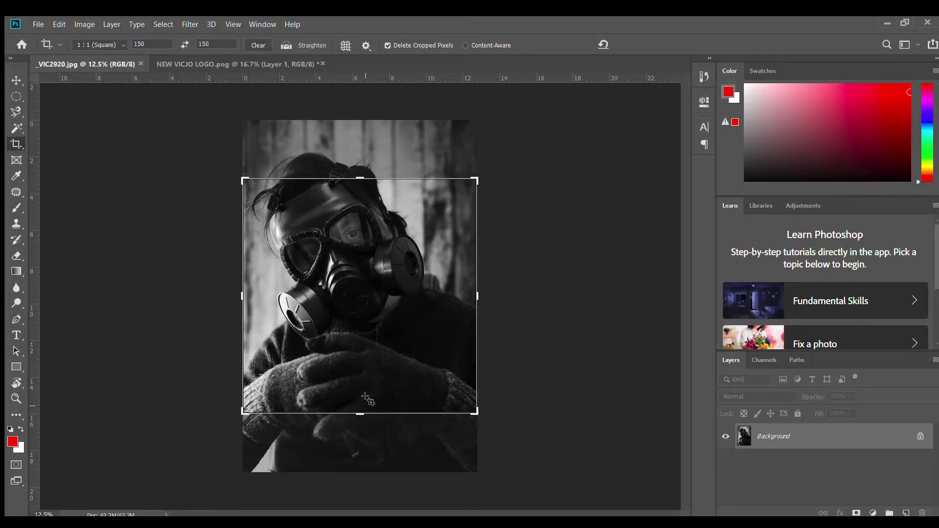
drag(479, 297, 466, 300)
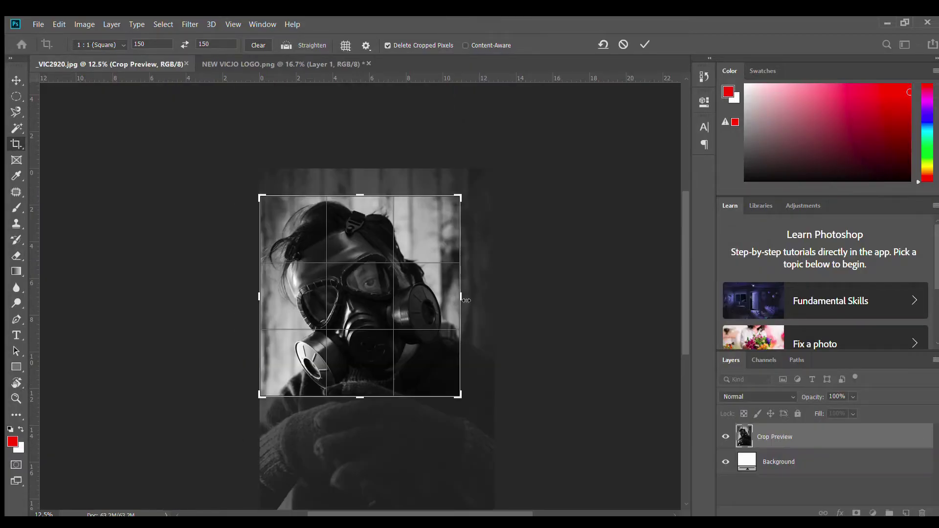
key(Return)
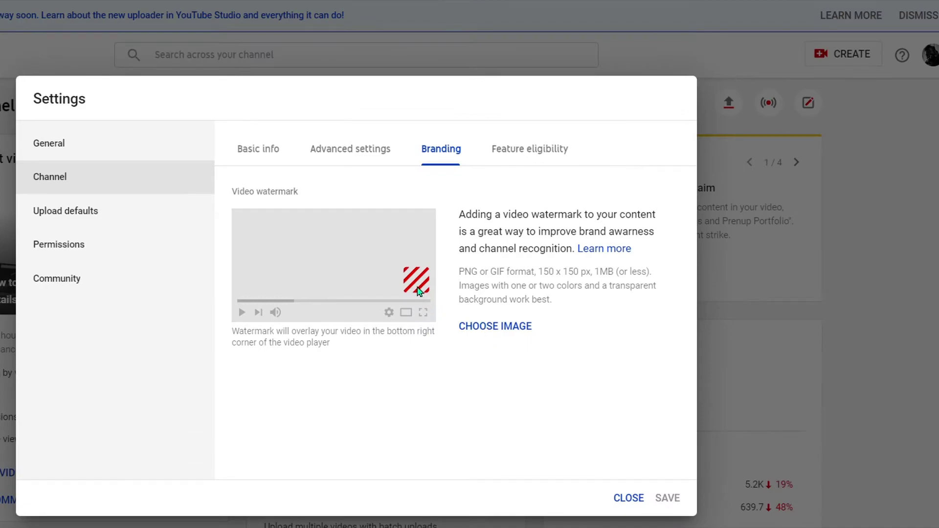
- Switch back to YouTube Studio and upload the cropped portrait photo as the video watermark
click(483, 332)
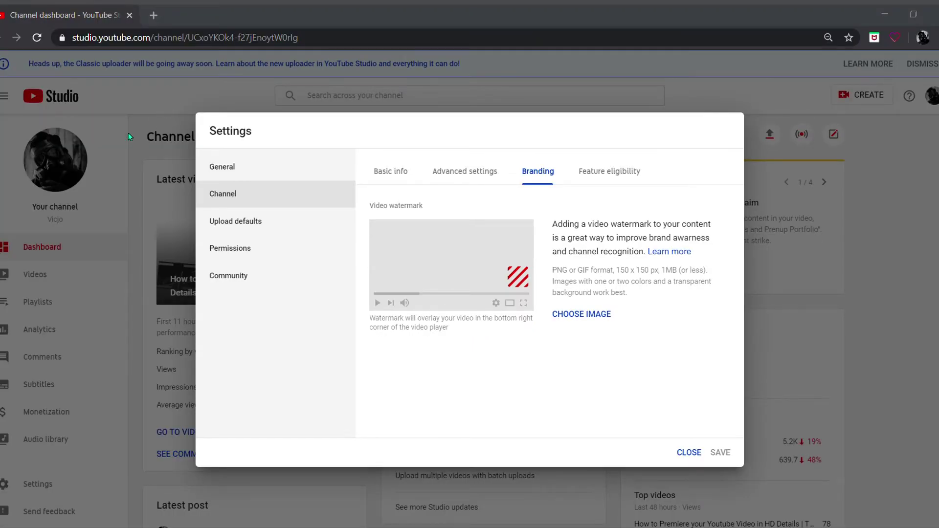
key(Return)
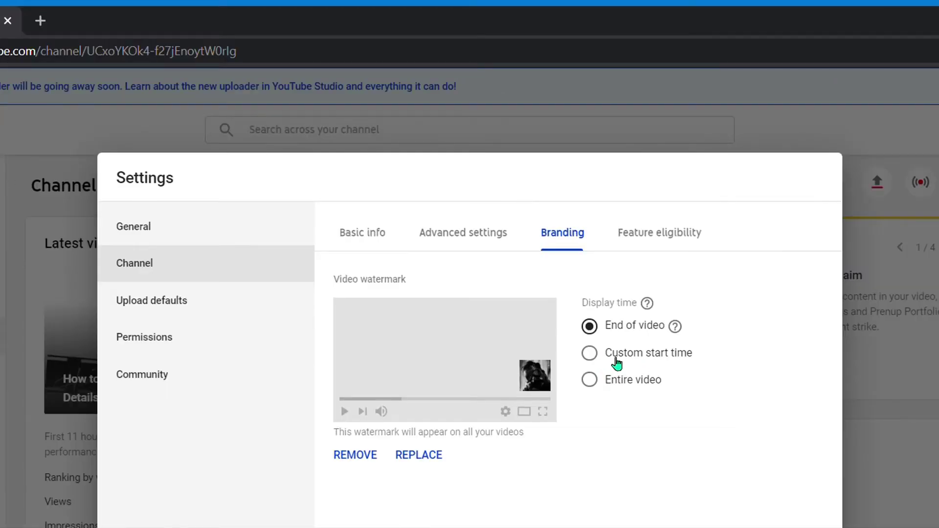
- Try a custom start time for the portrait watermark and change its display time to Entire video
click(559, 260)
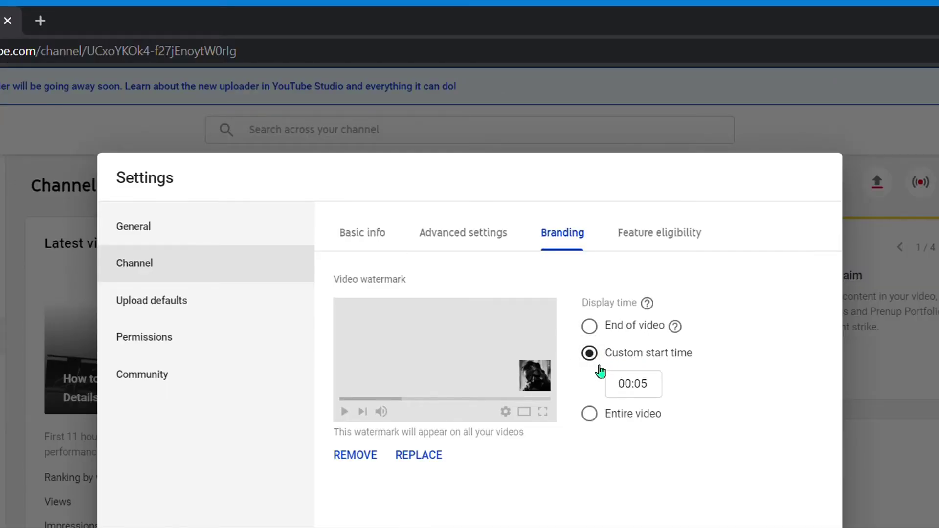
click(653, 388)
key(BackSpace)
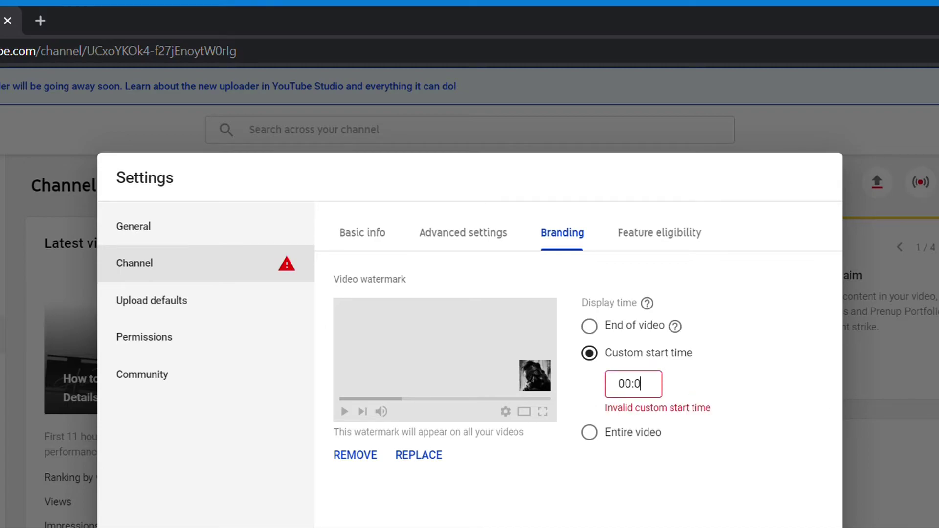
text(10)
key(BackSpace)
click(590, 432)
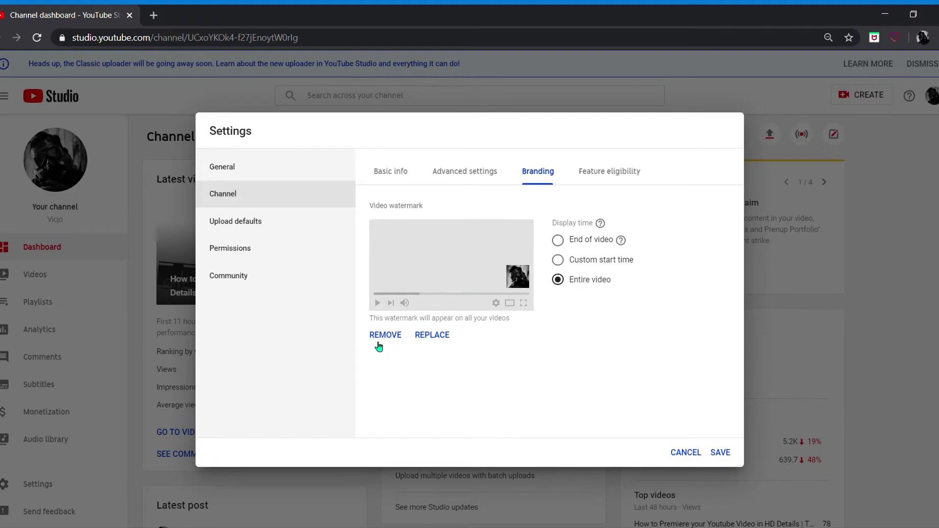
- Remove the portrait watermark and upload the green logo image as the video watermark instead
click(397, 339)
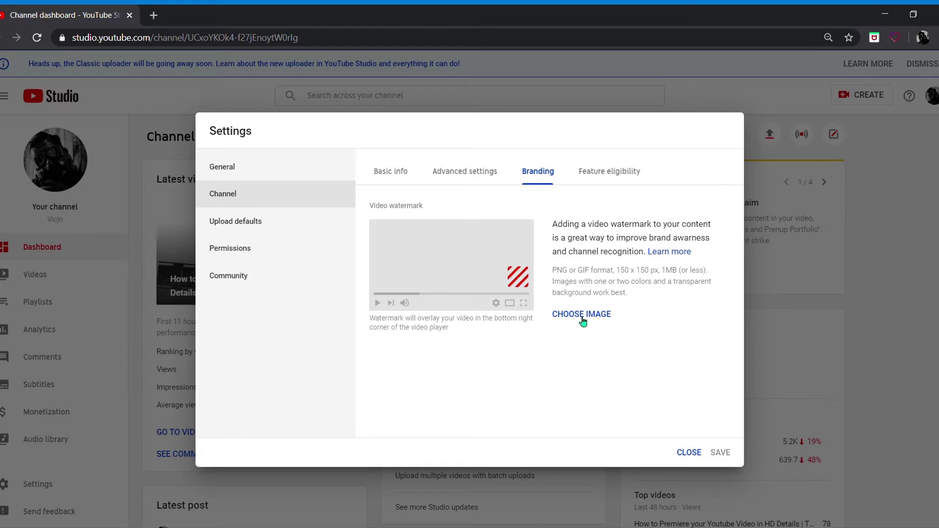
click(583, 320)
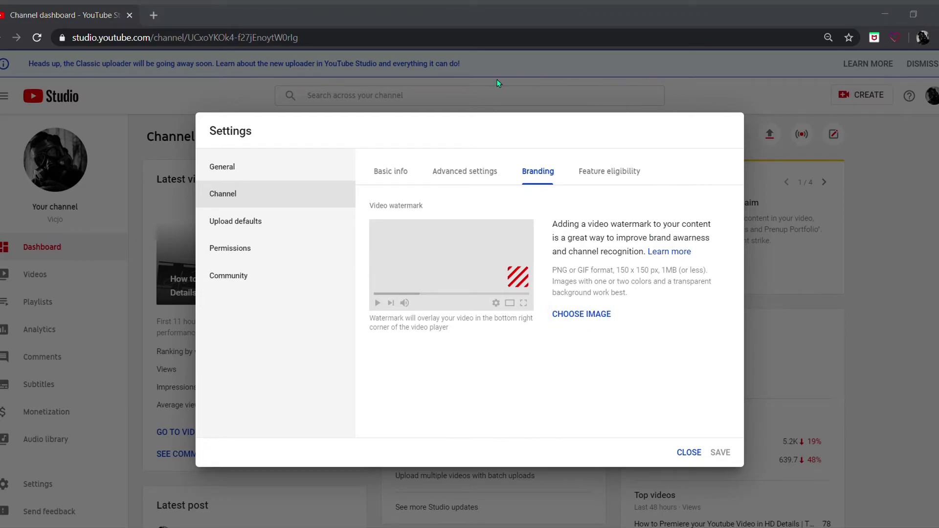
key(Return)
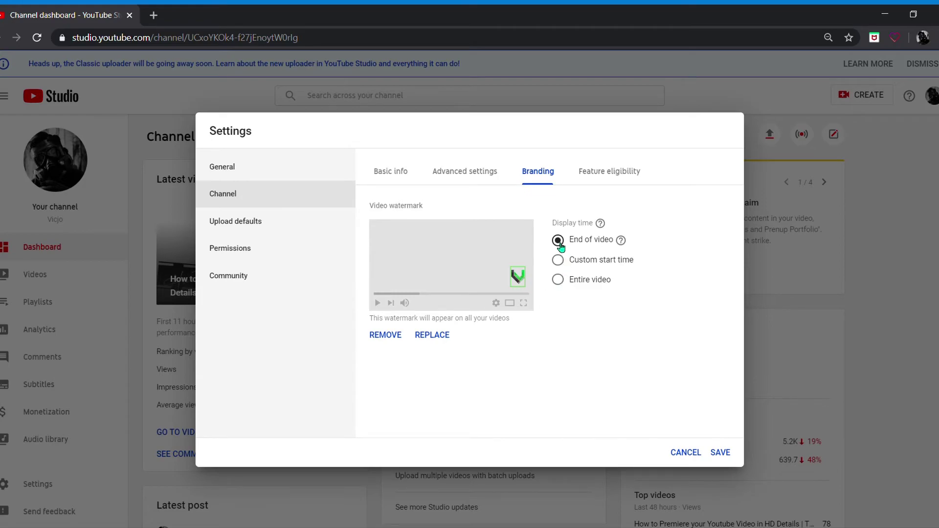
- Set the logo watermark's display time to Entire video and save the channel settings
mouse_move(623, 246)
click(558, 281)
click(720, 453)
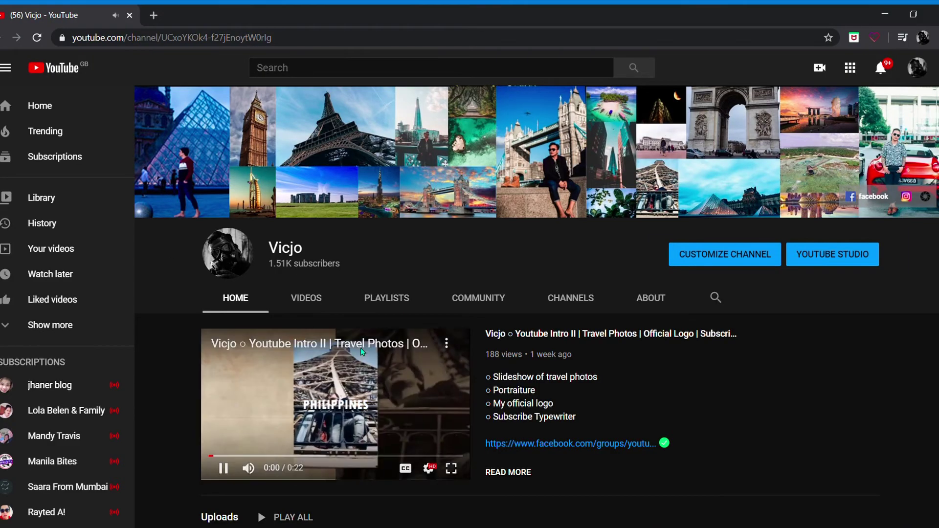